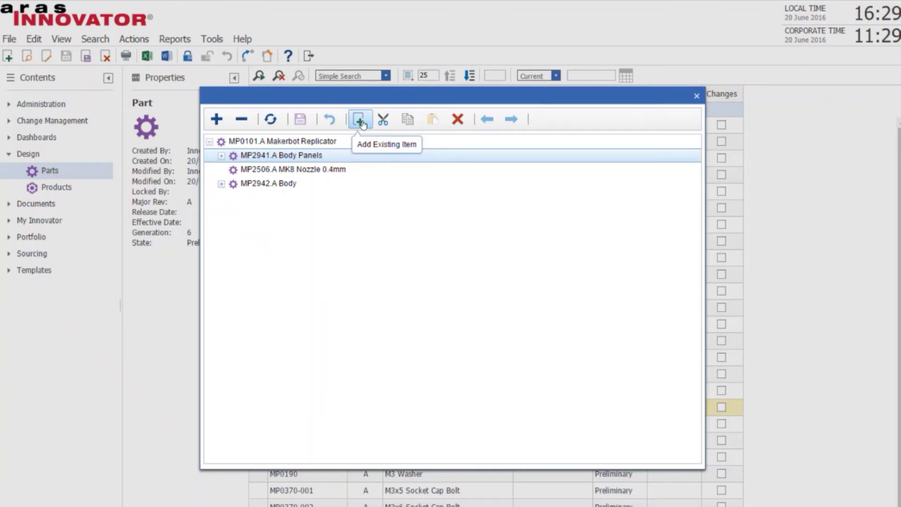
Step: In MP0101's BOM Editor, try Add Existing Item, copy Body Panels and open MK8 Nozzle's row actions
left_click(359, 119)
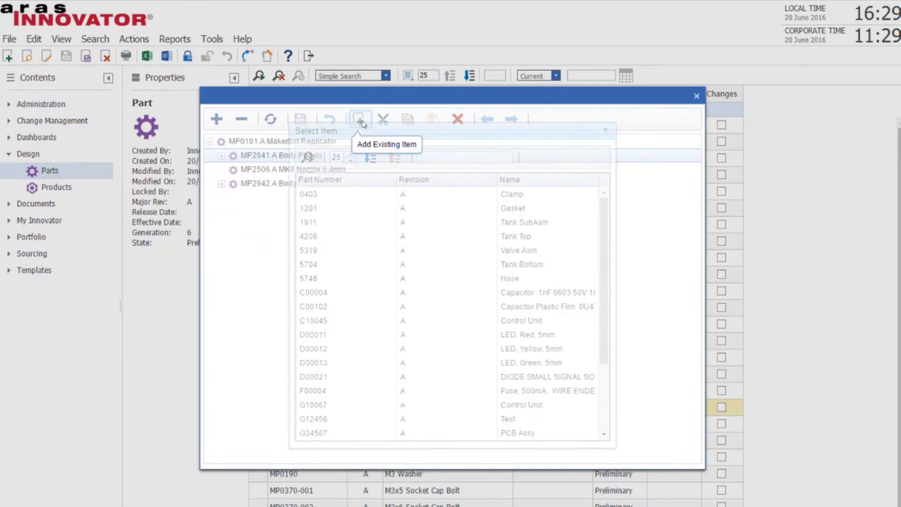
left_click(605, 130)
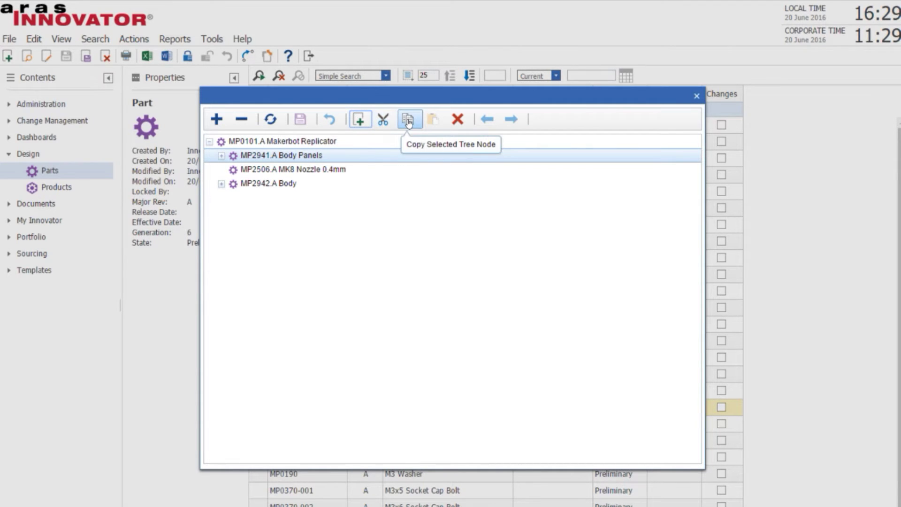
left_click(407, 121)
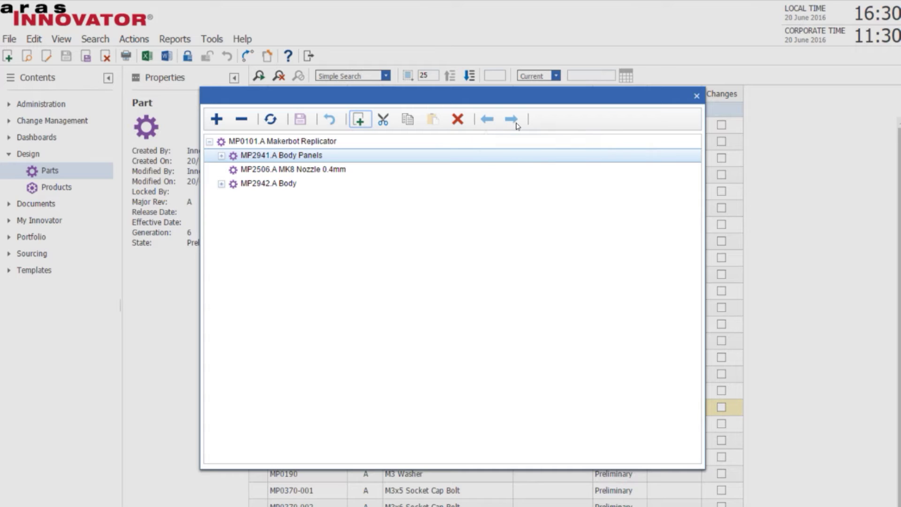
right_click(297, 170)
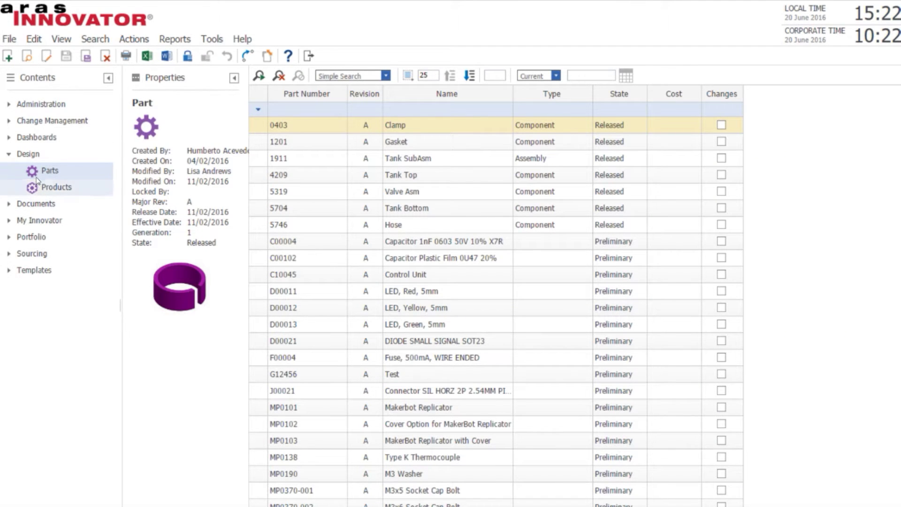
Step: Create part G10067 named Control Unit in a new window and save it
left_click(8, 56)
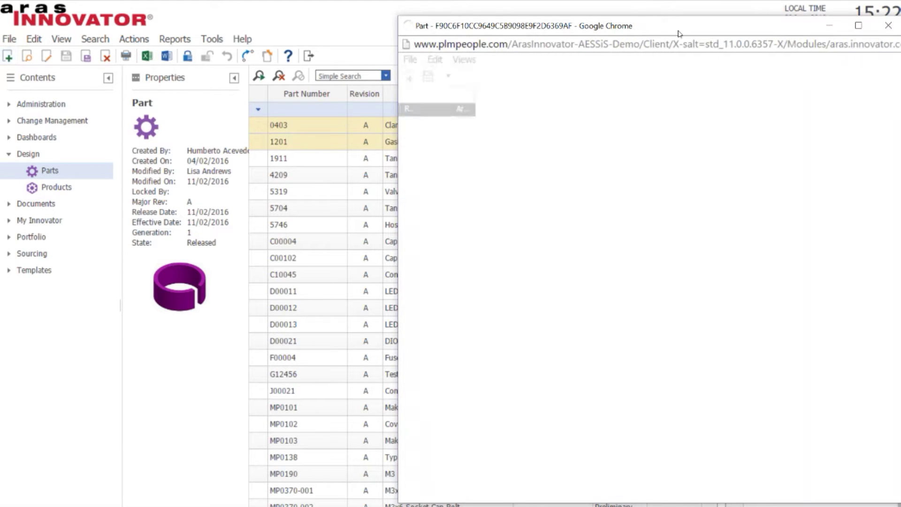
left_click_drag(679, 28, 511, 34)
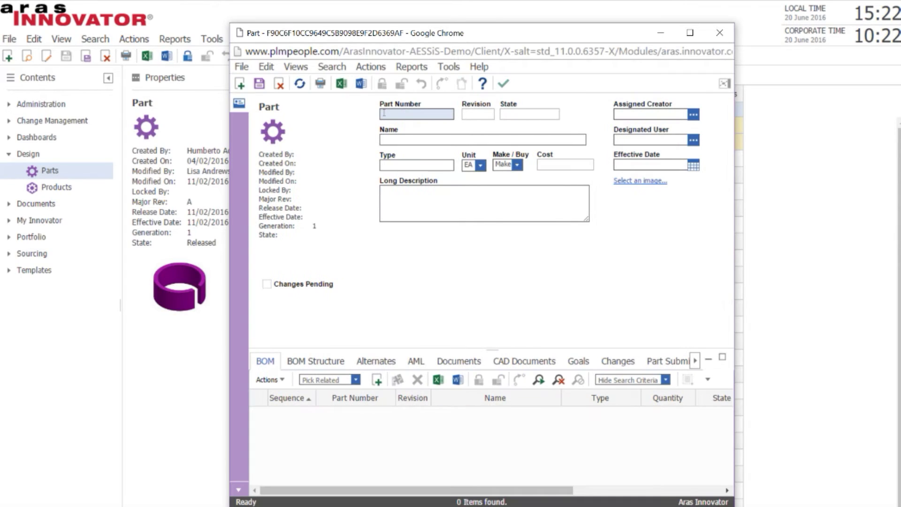
left_click(384, 113)
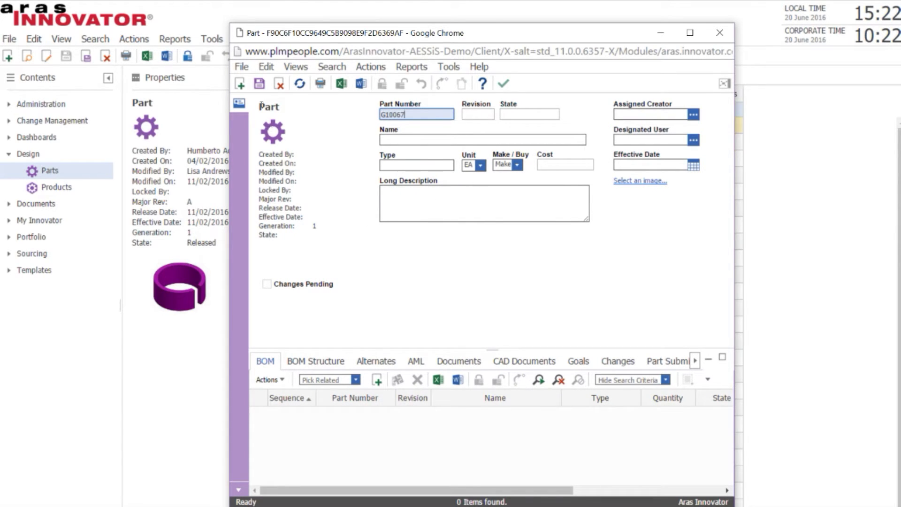
left_click(394, 142)
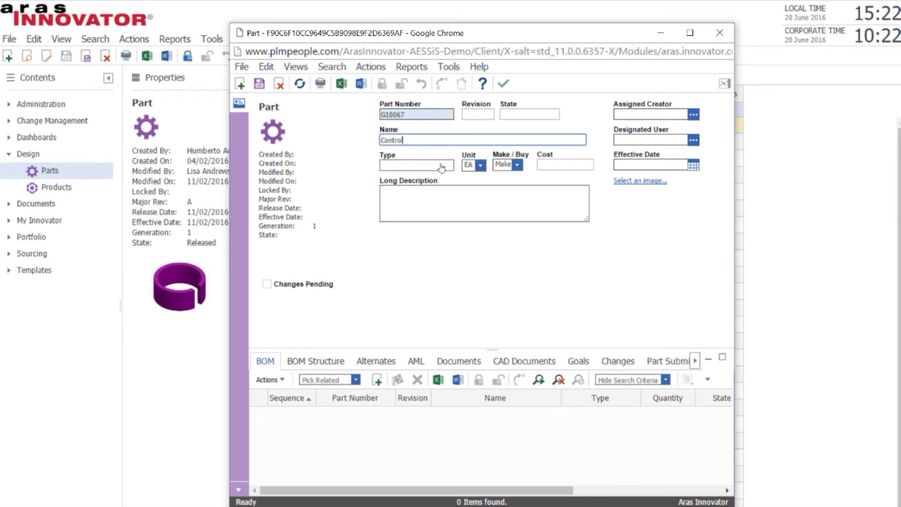
key("ctrl+s")
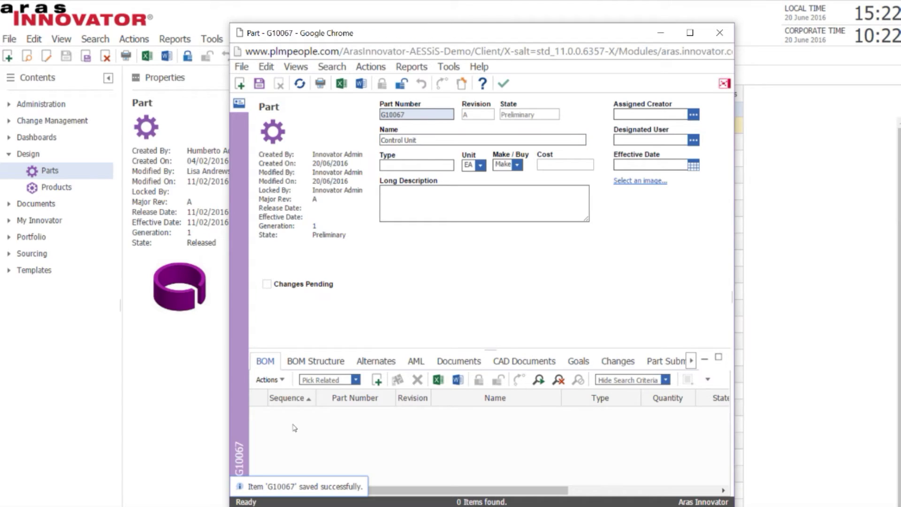
Step: Set the BOM tab to Create Related and add line G34567 PCB Assy
left_click(356, 379)
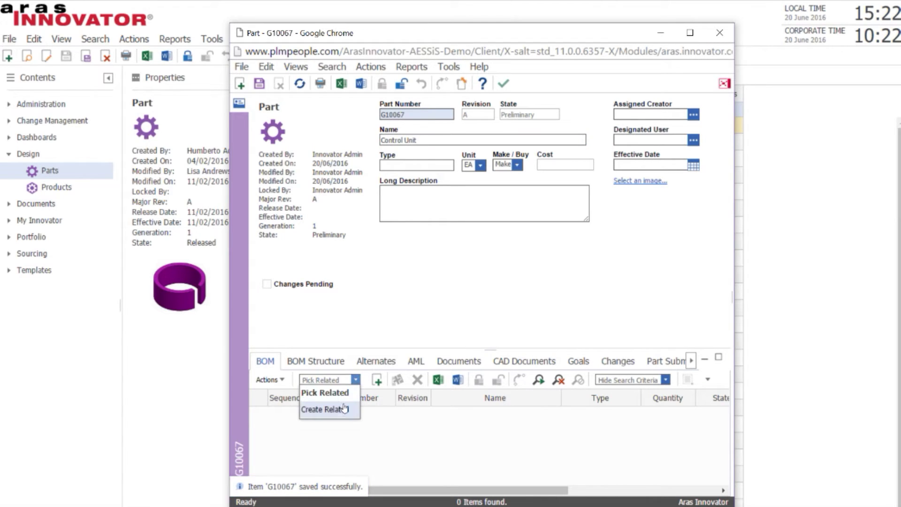
left_click(340, 410)
left_click(377, 380)
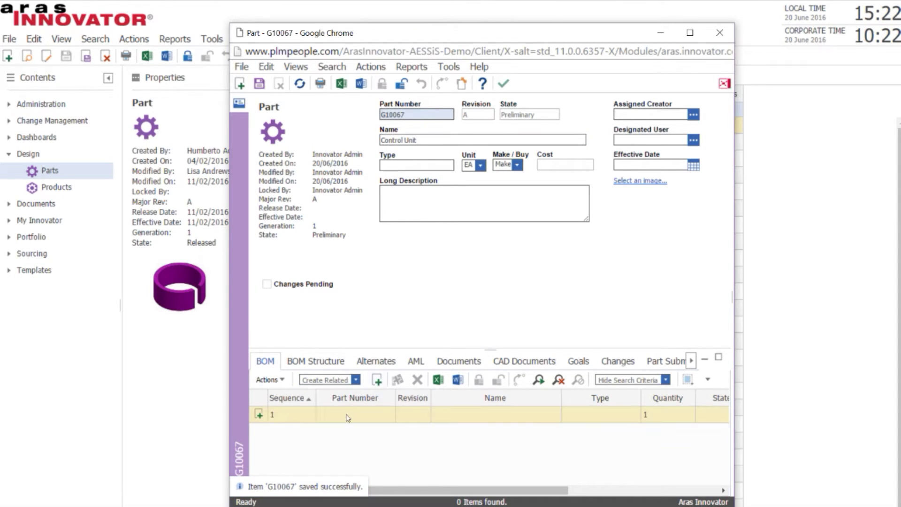
left_click(347, 416)
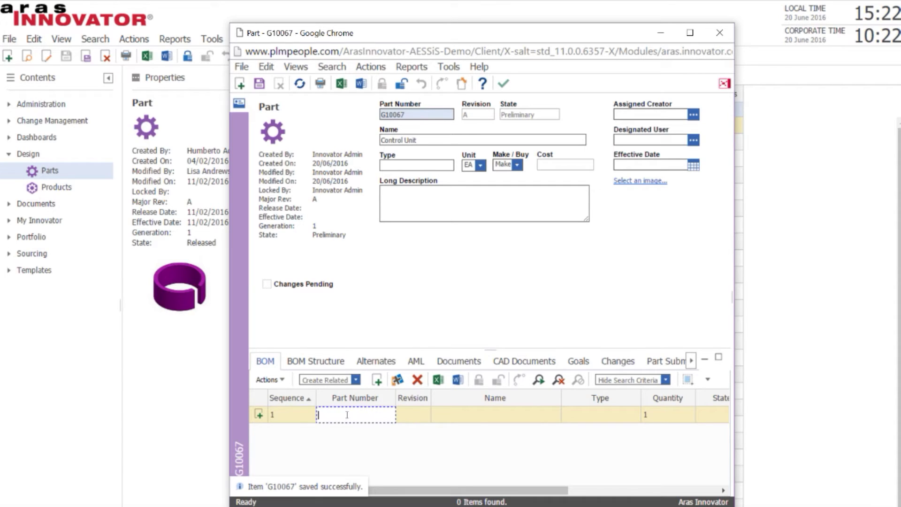
type("G34567")
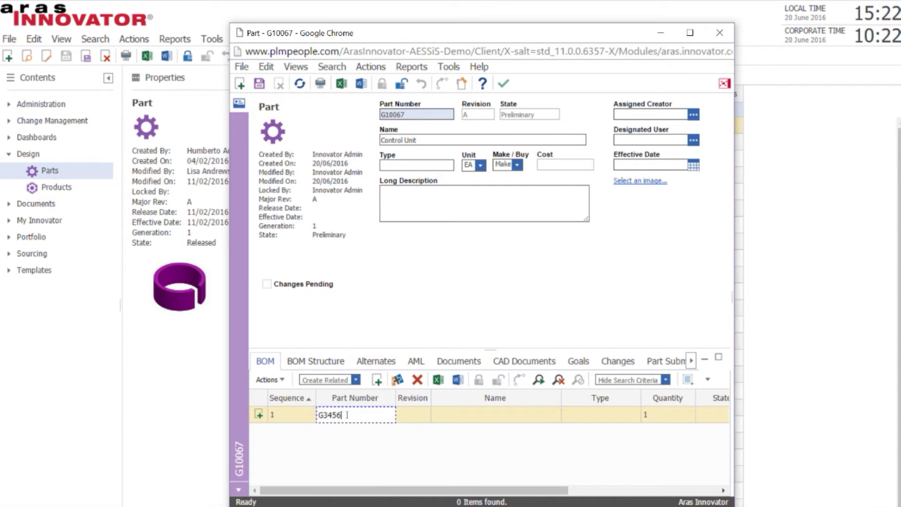
left_click(462, 417)
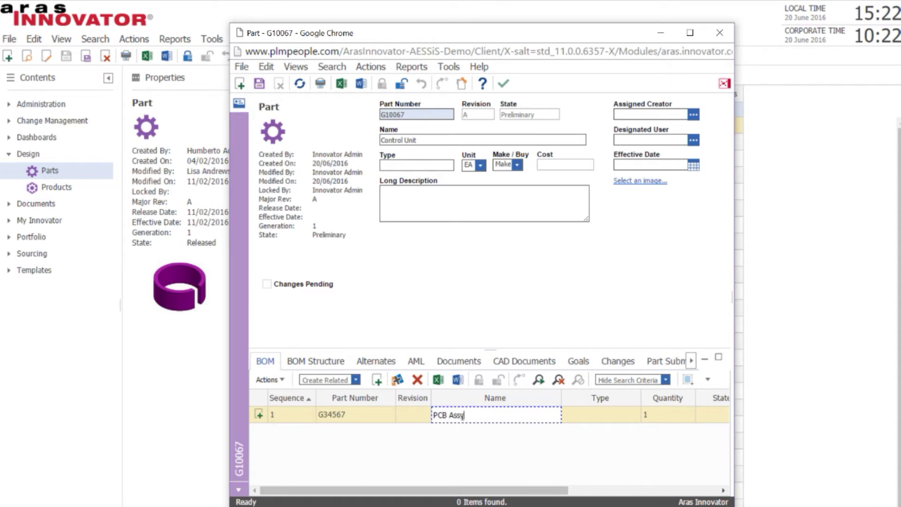
Step: Add BOM line G78693 Enclosure and save the Control Unit
left_click(377, 379)
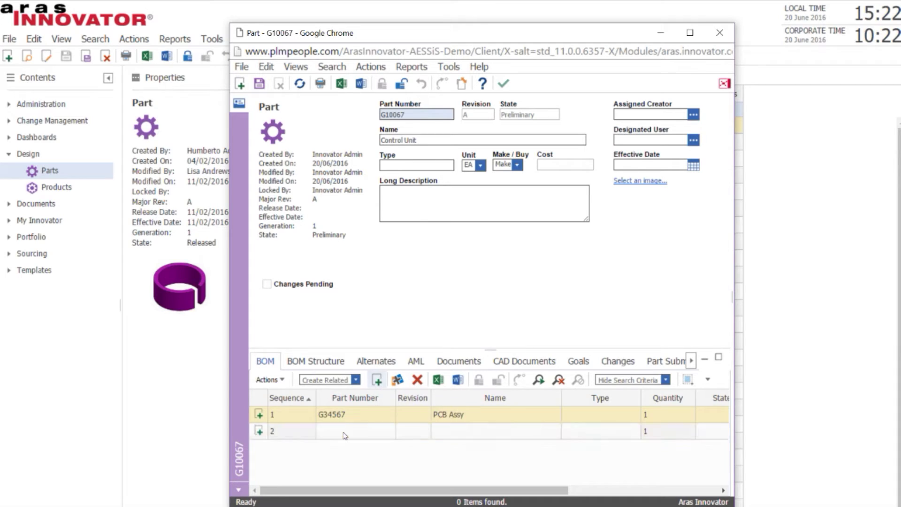
left_click(345, 435)
left_click(344, 434)
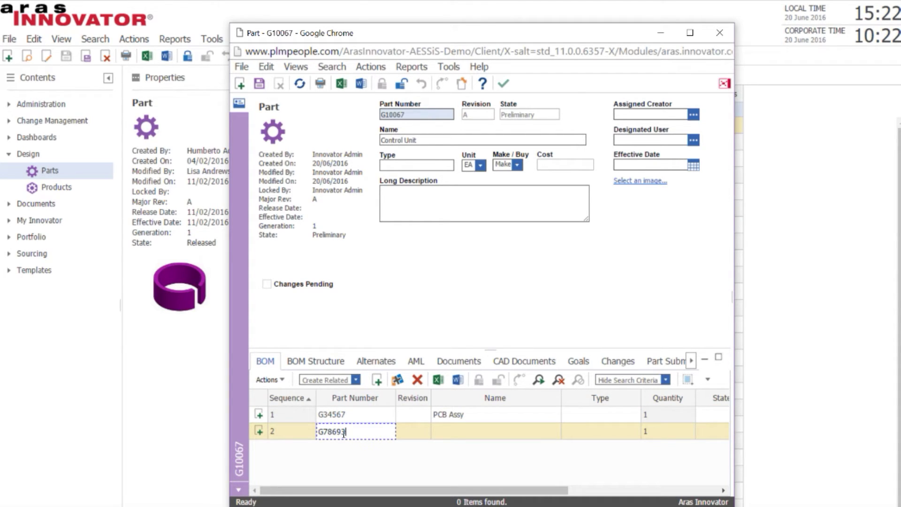
left_click(444, 434)
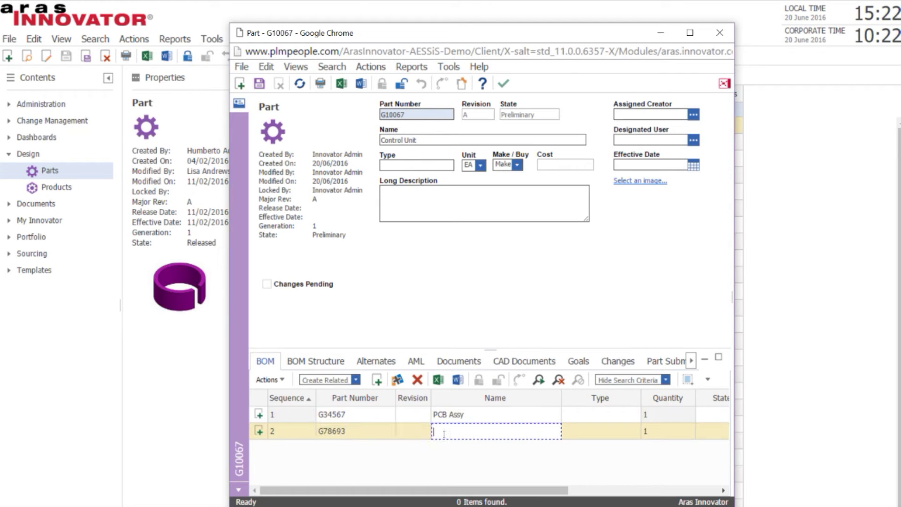
type("Enclosure")
left_click(259, 83)
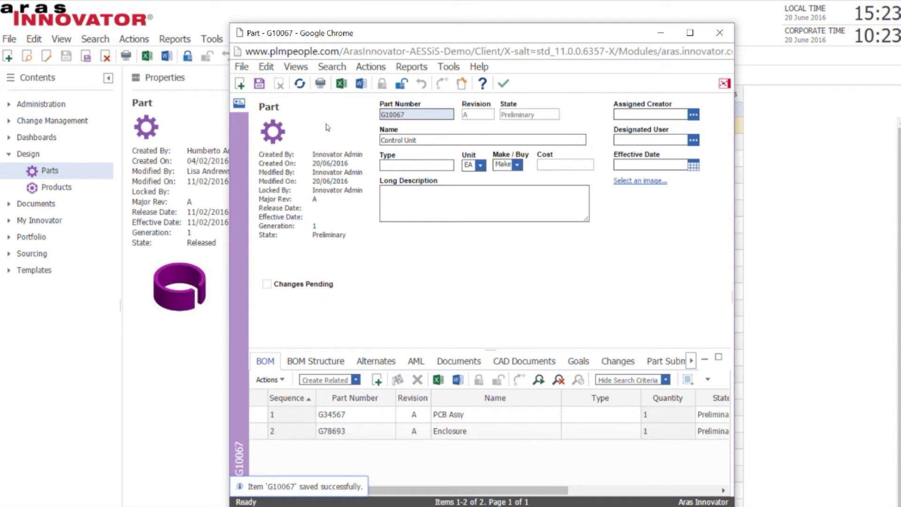
Step: Open Control Unit in the BOM Editor, expand it and select PCB Assy to add existing parts
left_click(371, 67)
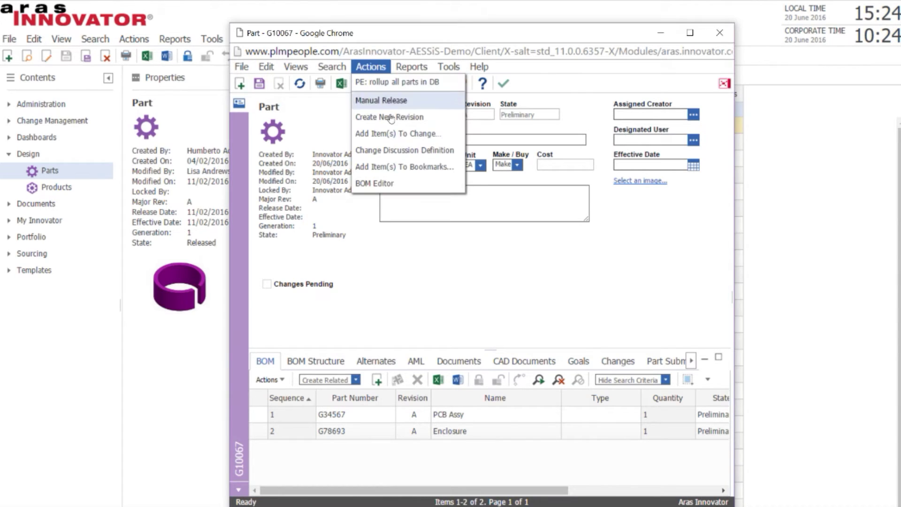
left_click(378, 184)
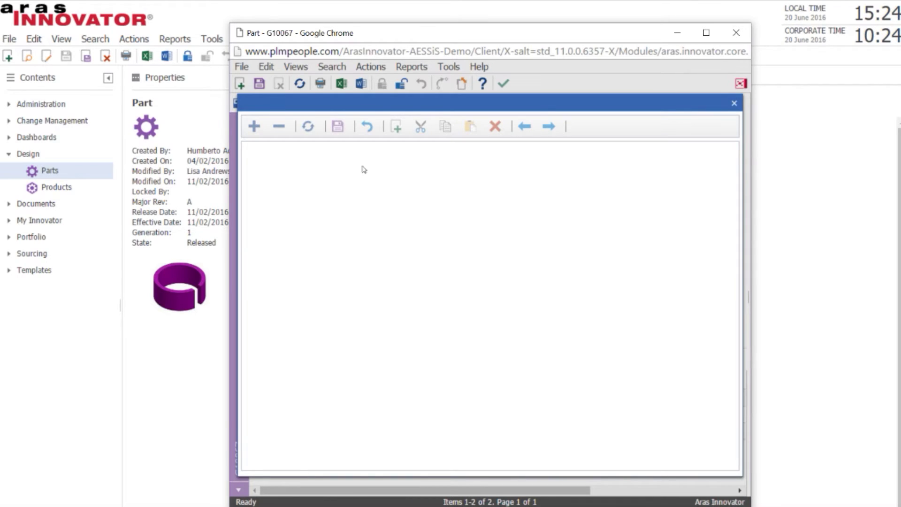
left_click(254, 127)
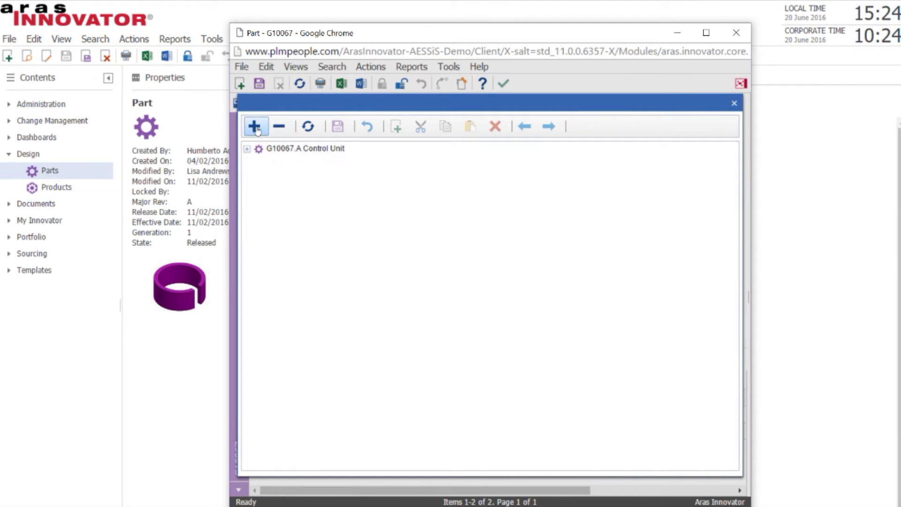
left_click(322, 178)
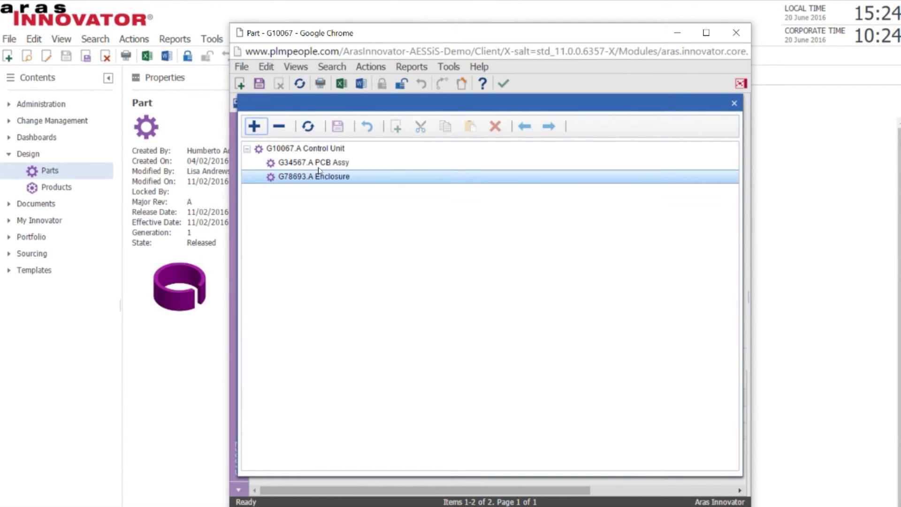
left_click(319, 164)
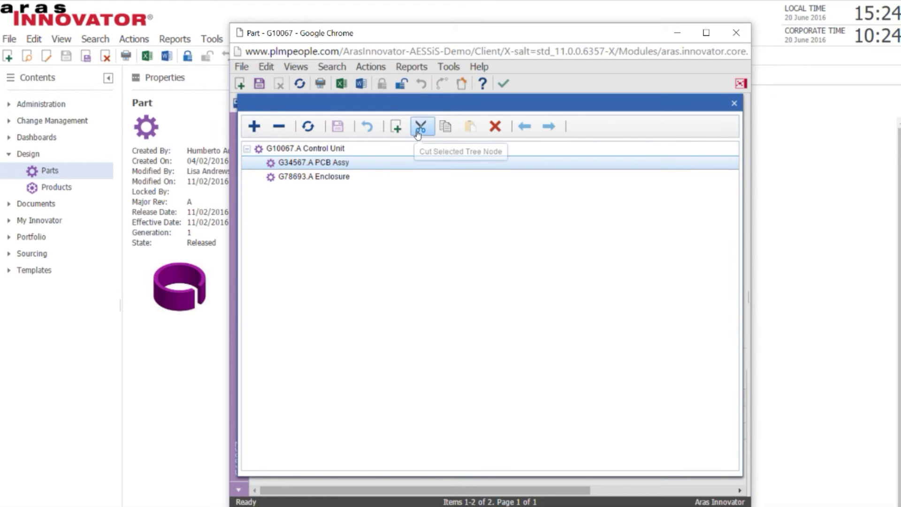
left_click(396, 126)
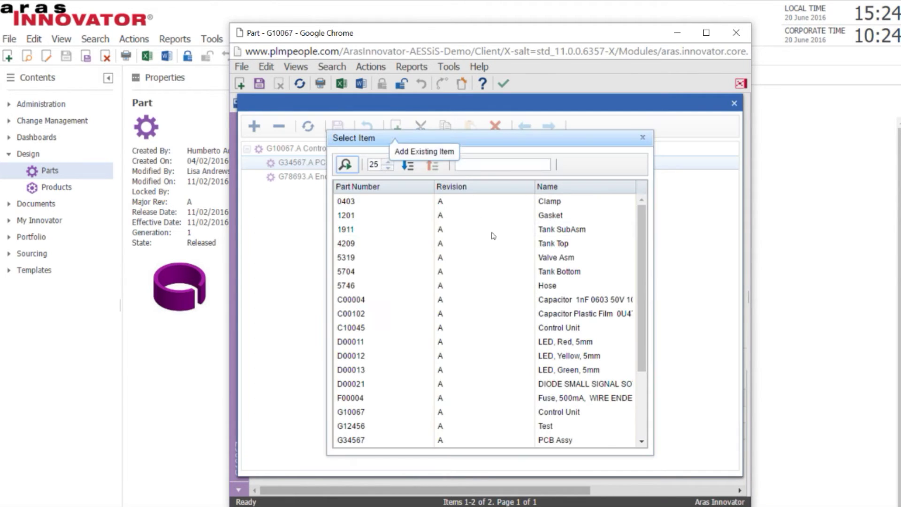
Step: Search *res* and add resistors MP3129 .499K, MP3456 6.8K and MP3778 1K under PCB Assy
left_click(479, 166)
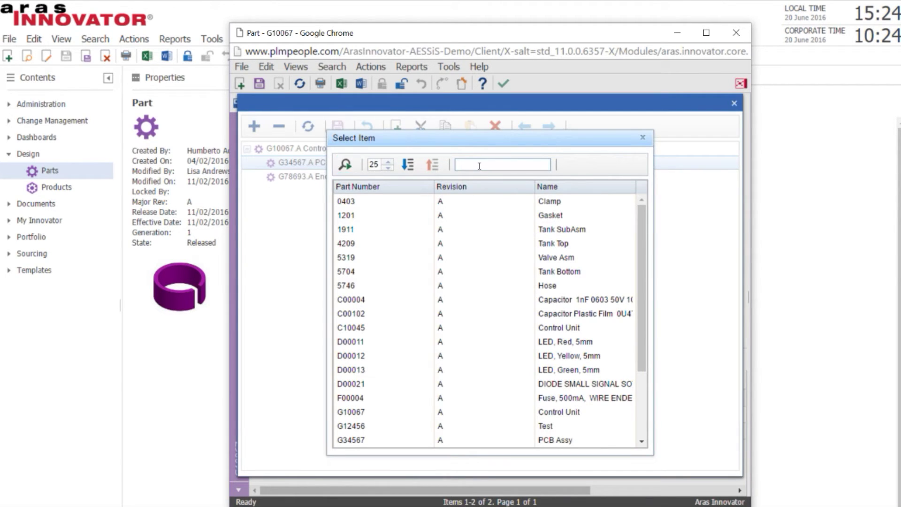
type("*resistor*")
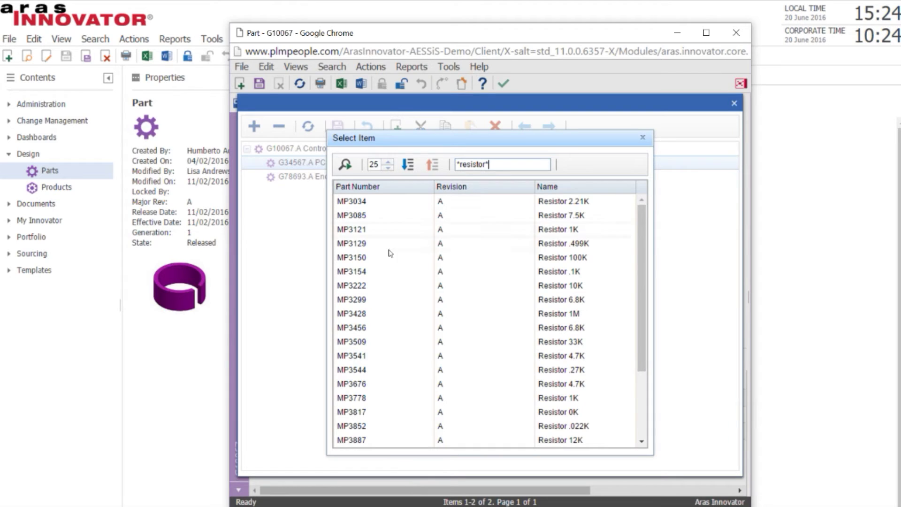
double_click(350, 244)
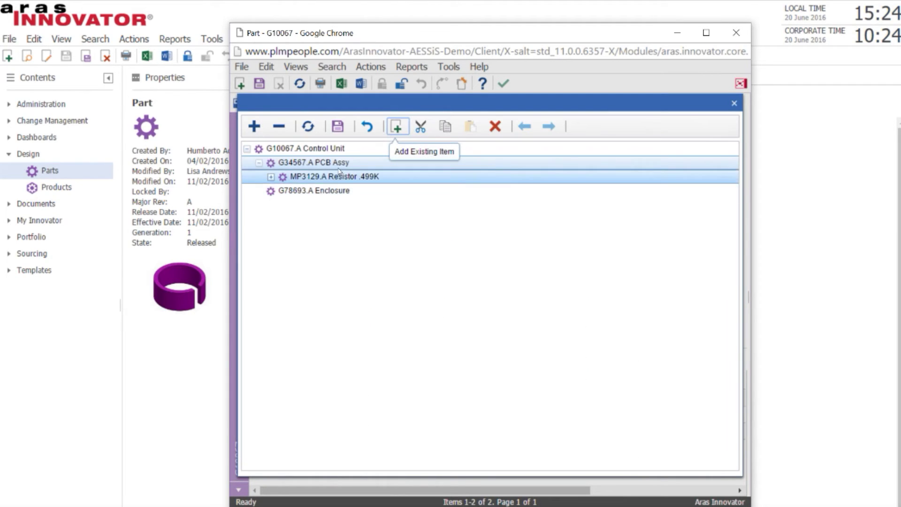
left_click(397, 126)
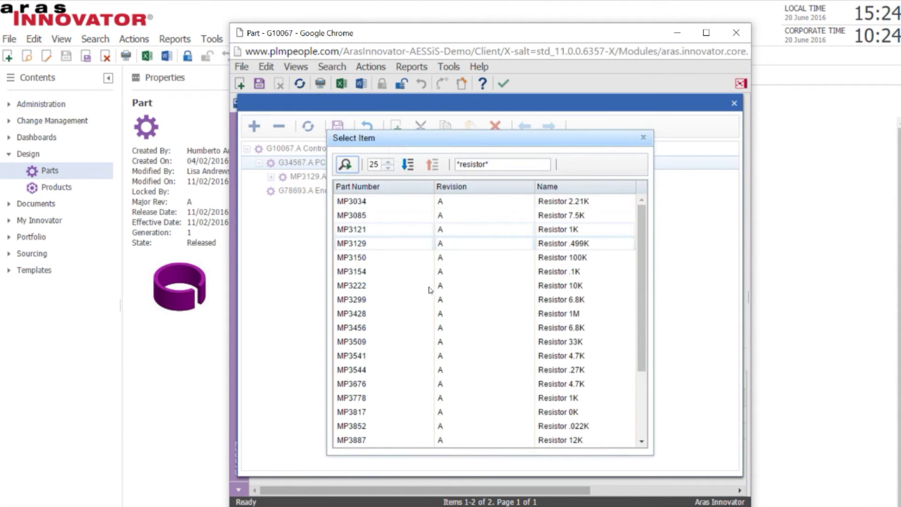
double_click(436, 327)
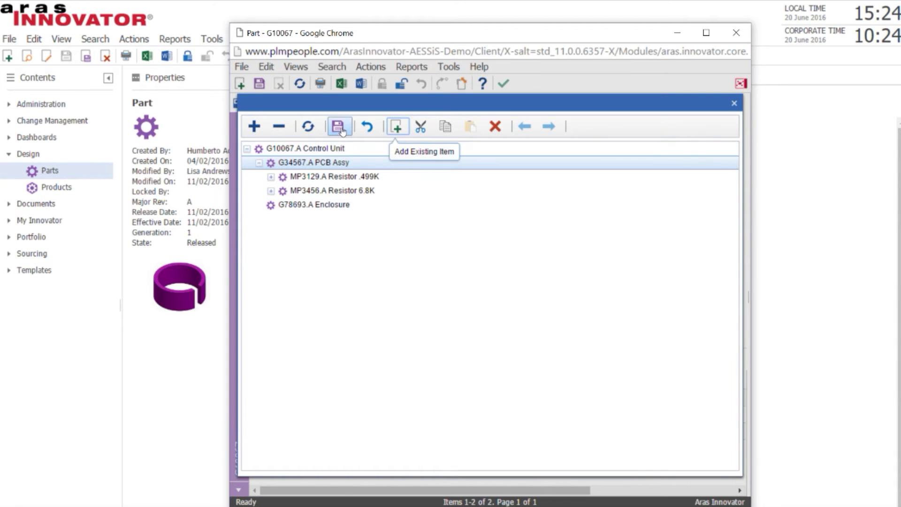
left_click(397, 125)
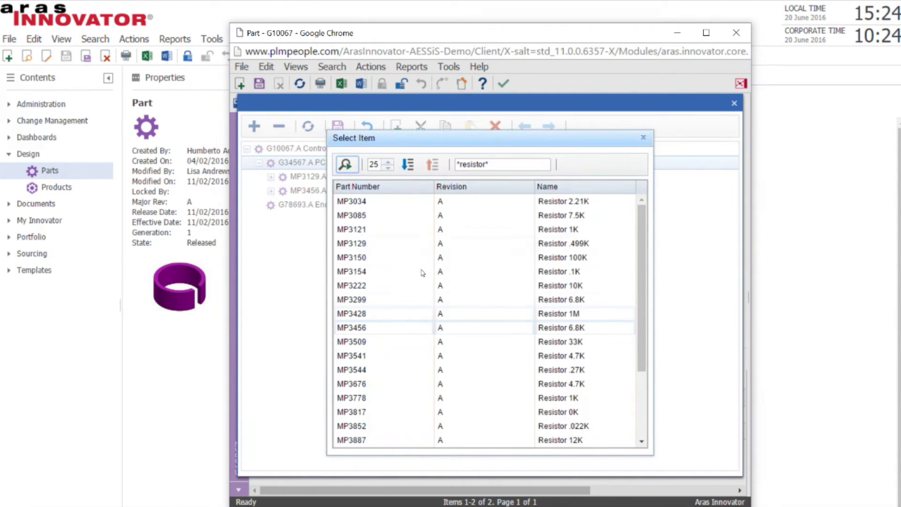
double_click(422, 397)
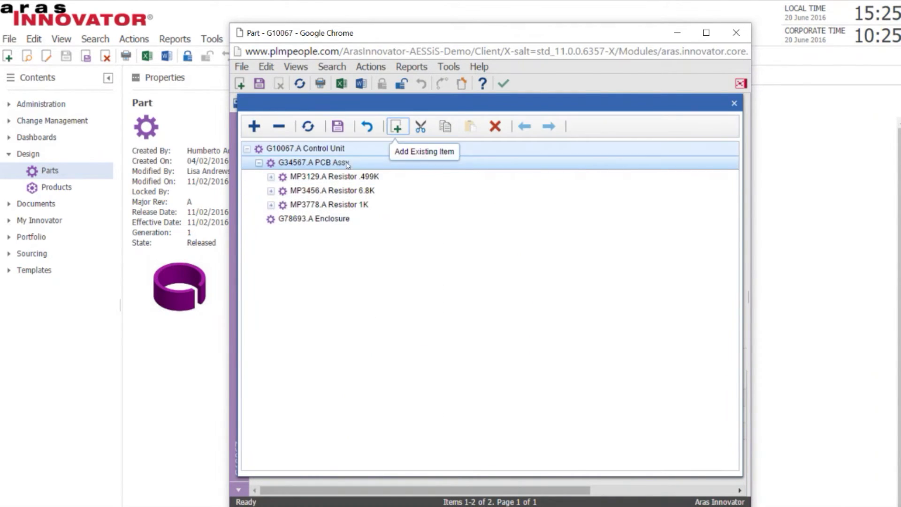
Step: Search *capac* and add the 47uF and 100uF capacitors under PCB Assy
left_click(396, 126)
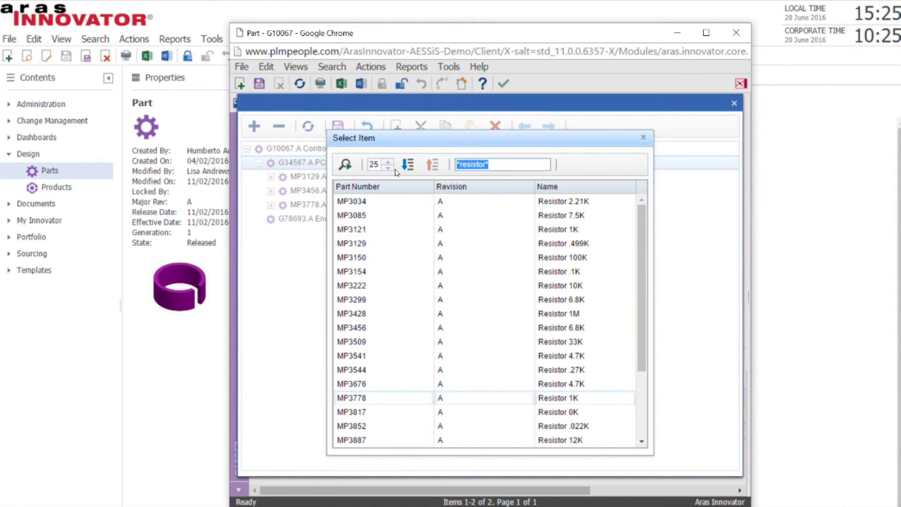
type("*capac")
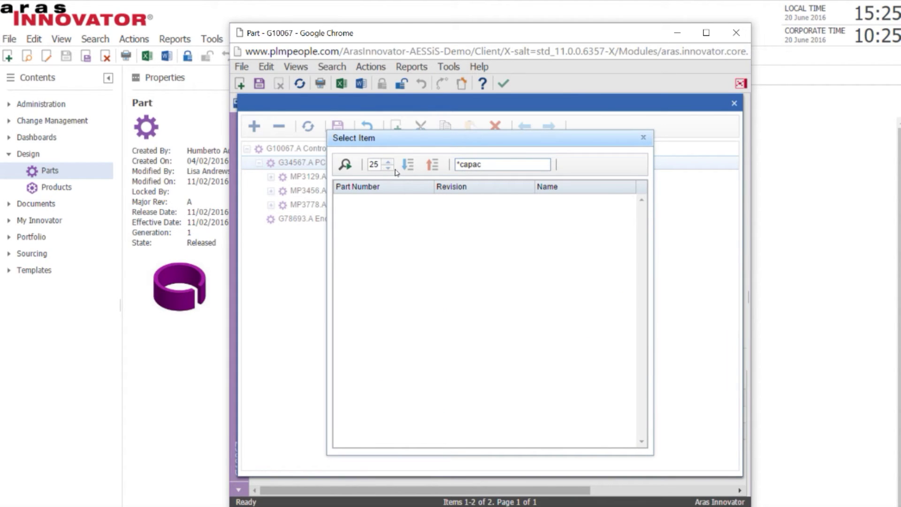
type("*")
key("Return")
left_click(479, 253)
left_click(400, 318, "ctrl")
double_click(400, 318)
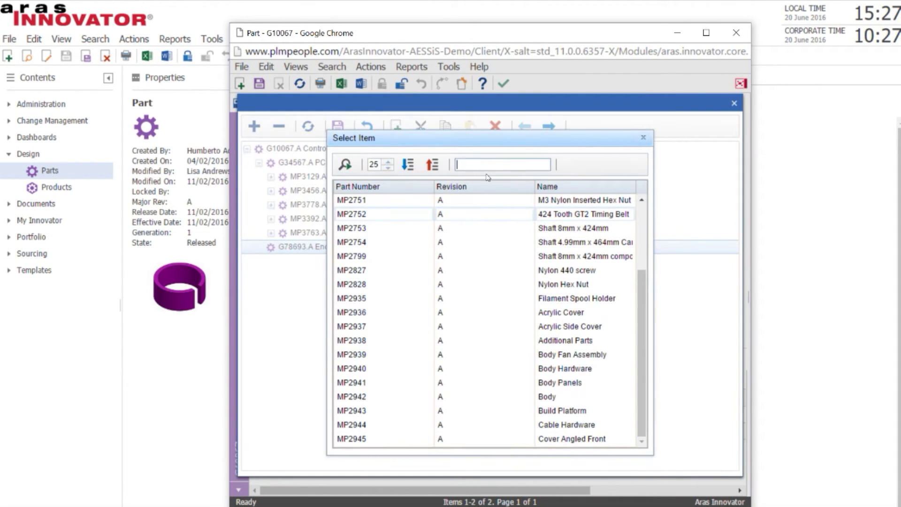
Step: Search mp293* and add MP2936 Acrylic Cover, MP2937 Acrylic Side Cover and MP2938 Additional Parts under Enclosure
type("mp293*")
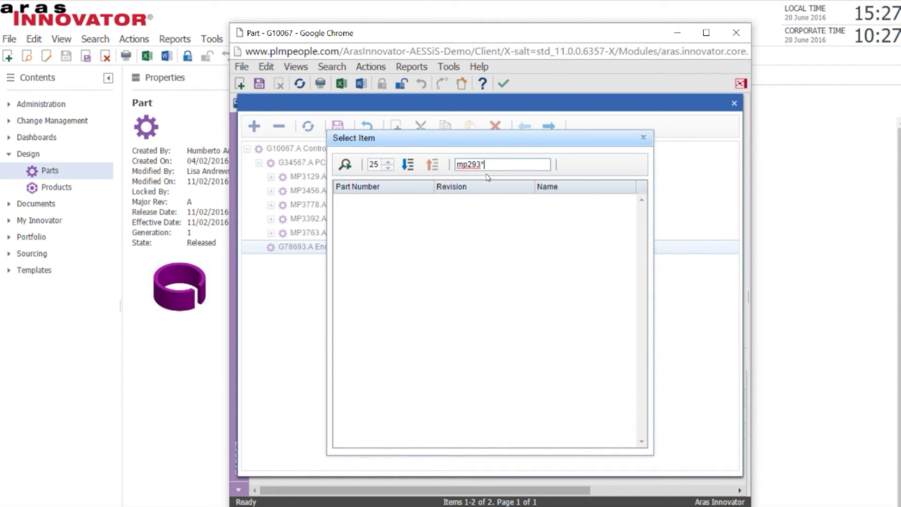
key("Return")
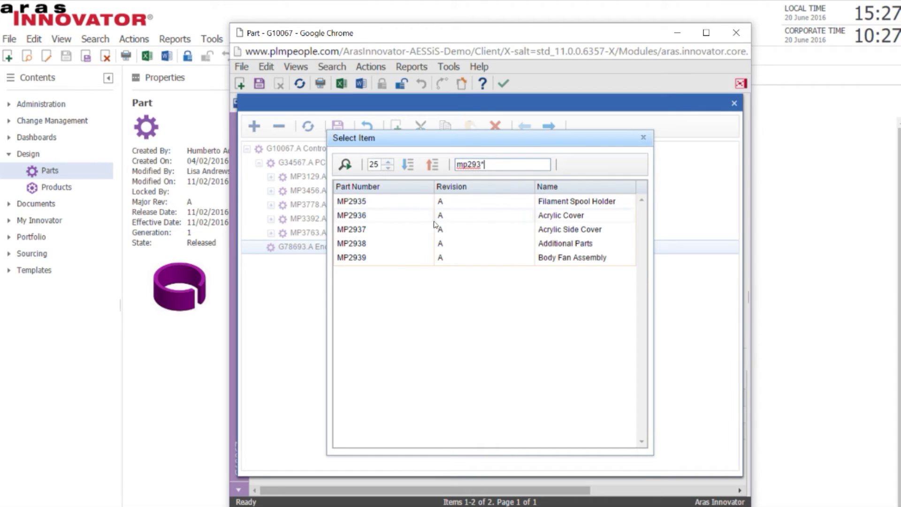
double_click(414, 217)
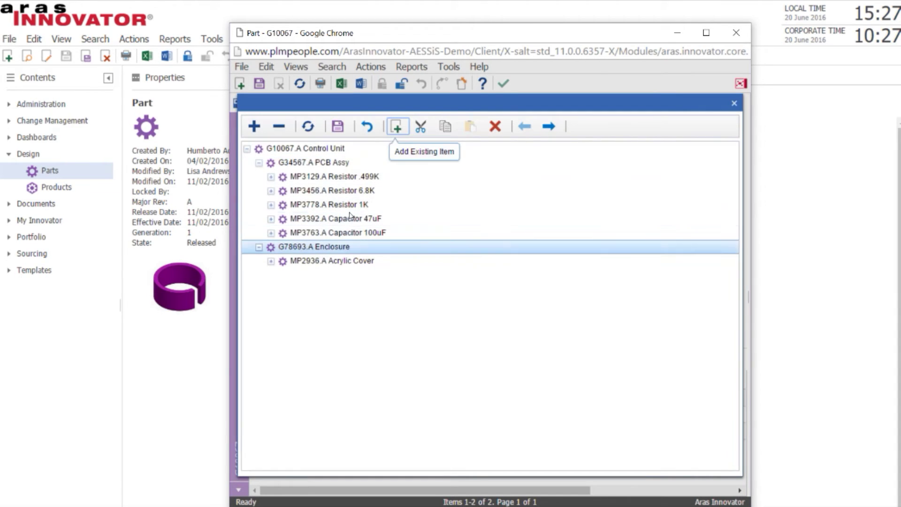
left_click(397, 126)
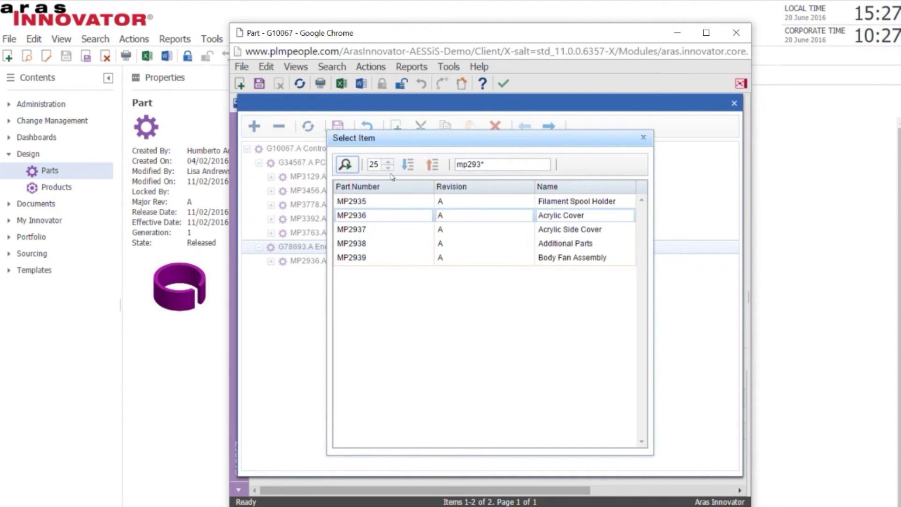
double_click(366, 233)
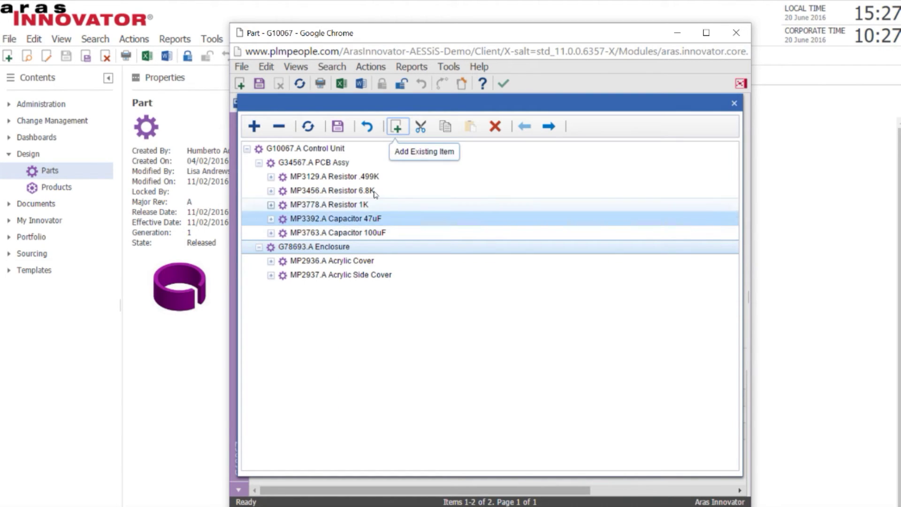
left_click(396, 126)
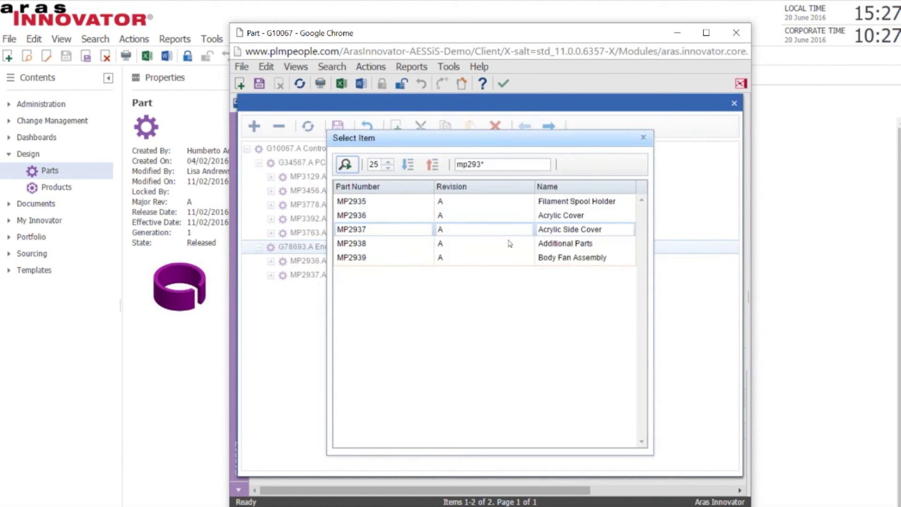
double_click(389, 244)
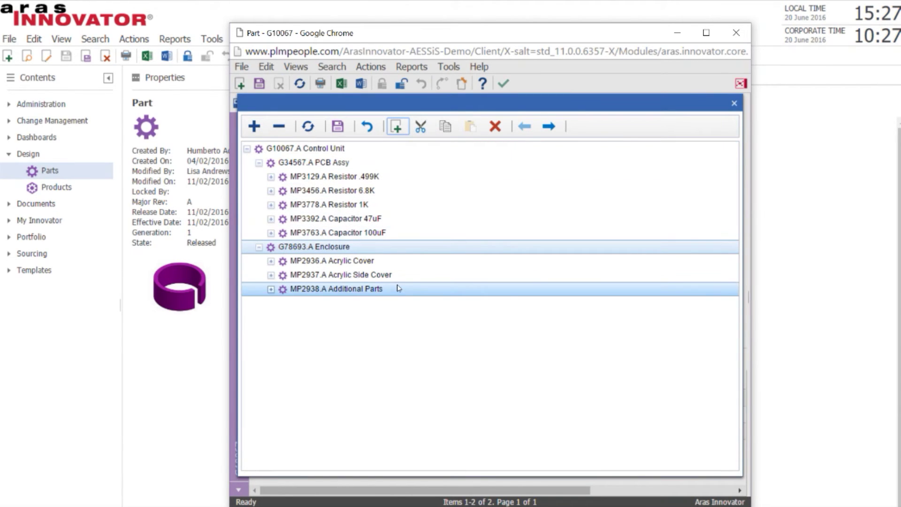
left_click(396, 127)
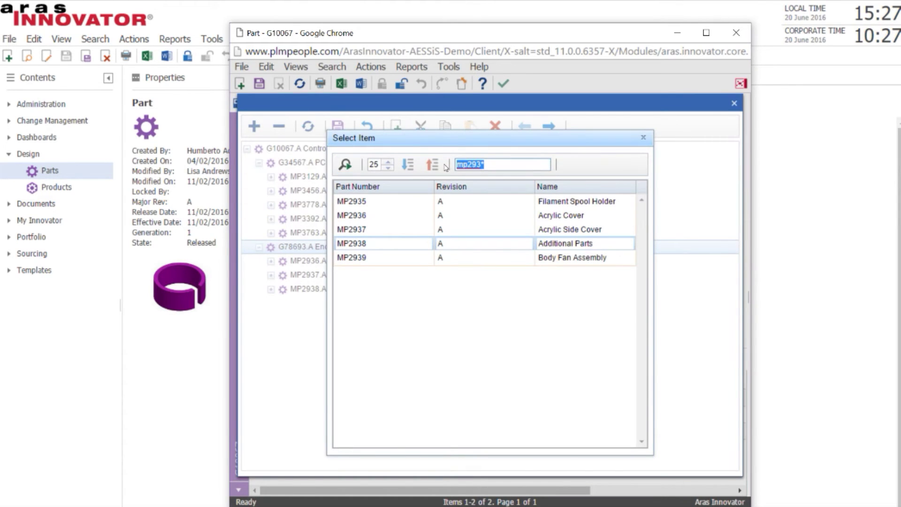
Step: Search resist* and add Resistor MP3544 .27K under the Enclosure
type("resist*")
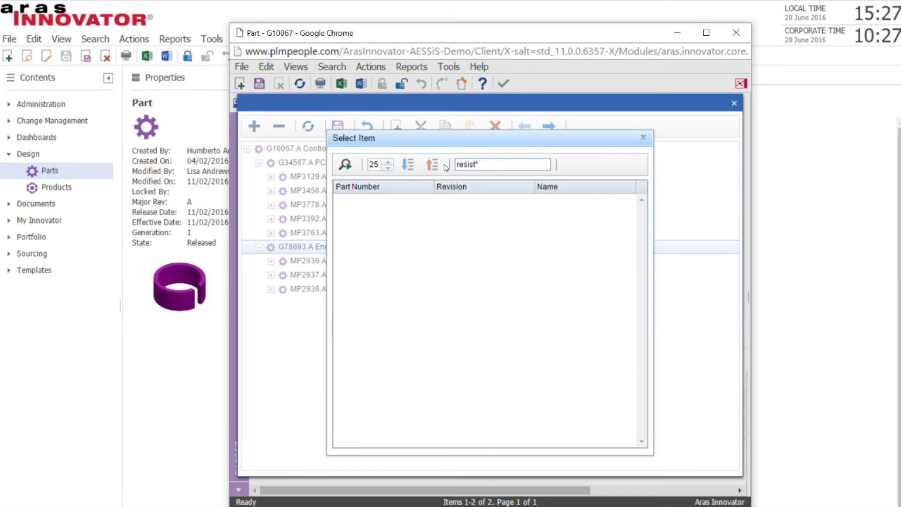
key("Return")
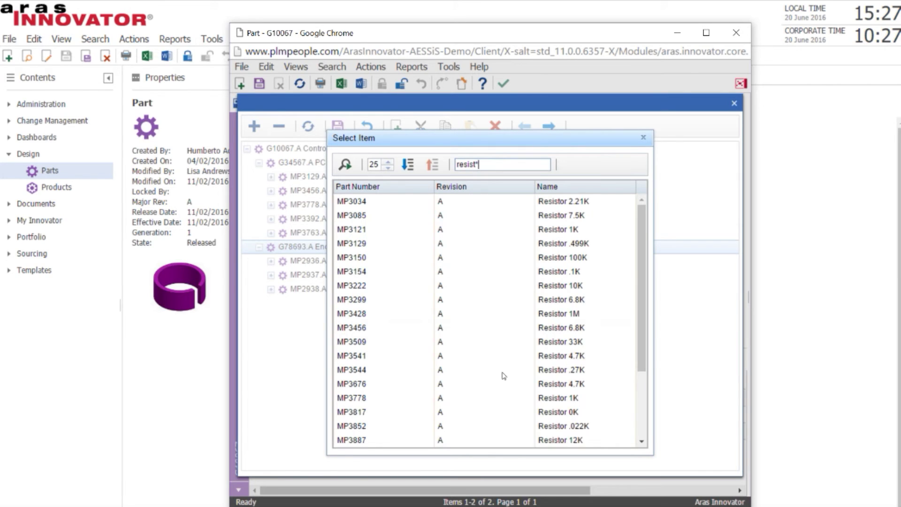
double_click(378, 371)
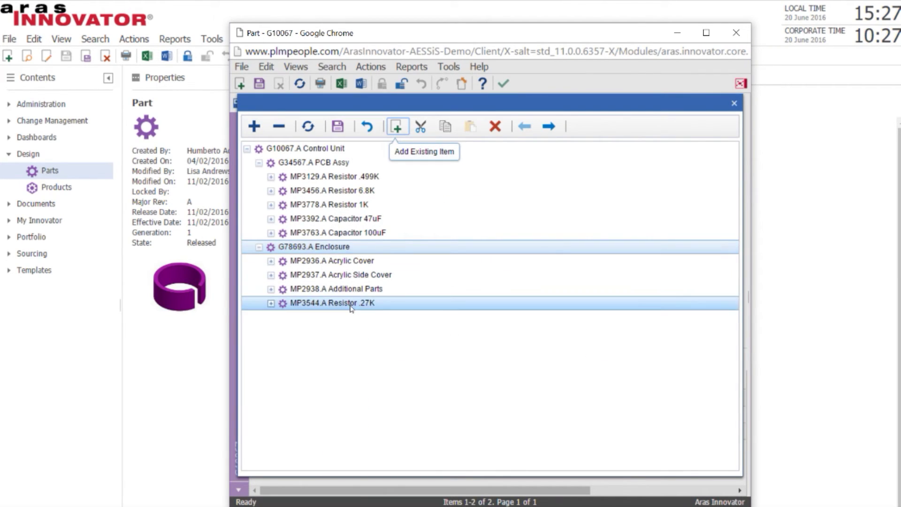
Step: Cut Resistor .27K from the Enclosure and paste it as a child of PCB Assy
left_click(373, 304)
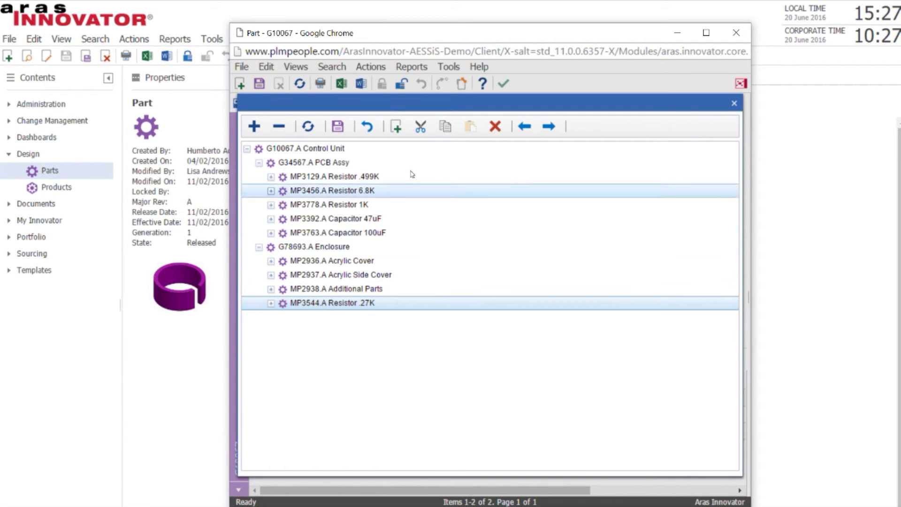
left_click(421, 127)
left_click(328, 165)
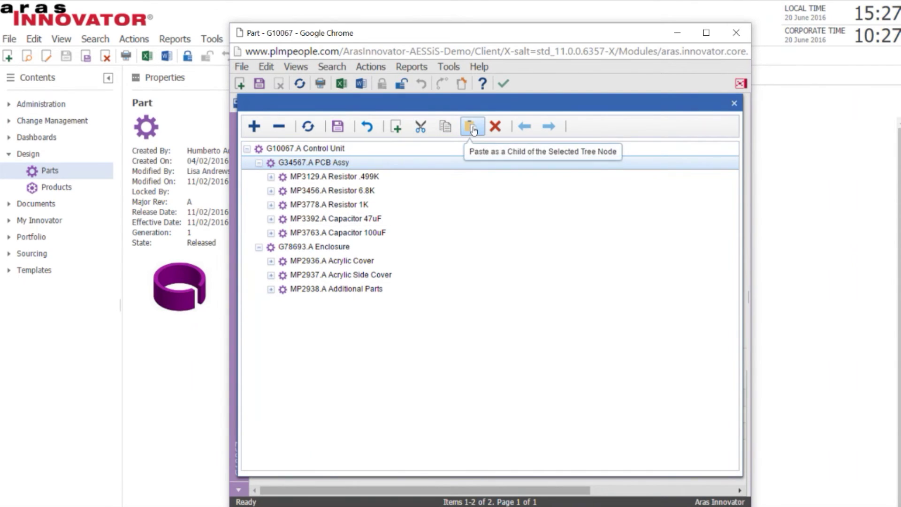
left_click(472, 127)
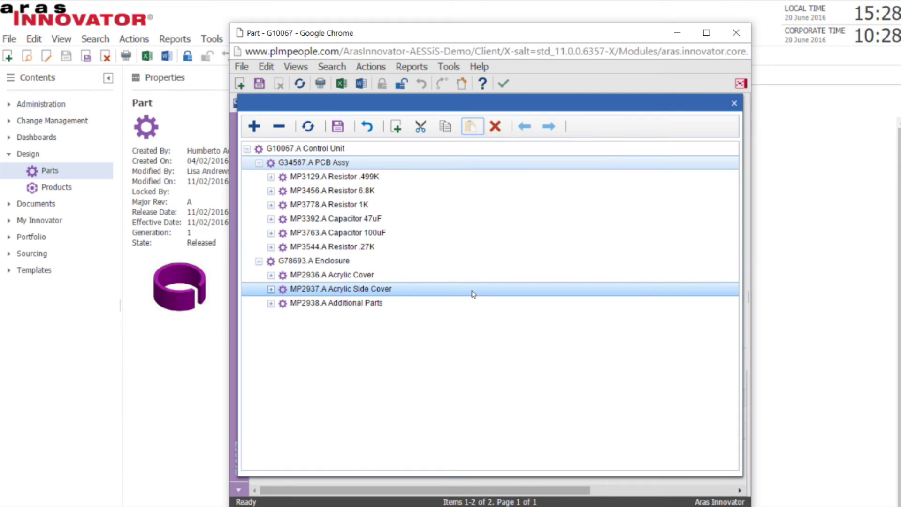
Step: Cut Acrylic Cover MP2936 and paste it inside MP2938 Additional Parts
left_click(341, 277)
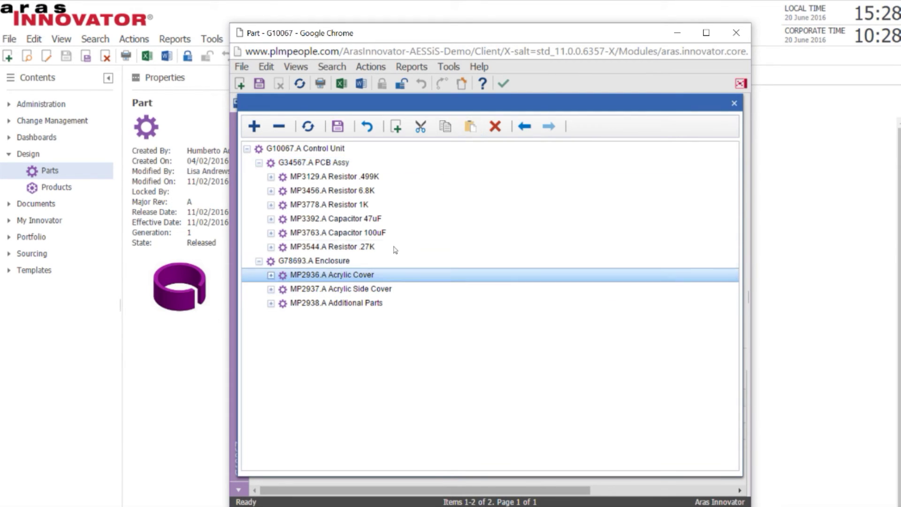
left_click(420, 126)
left_click(353, 288)
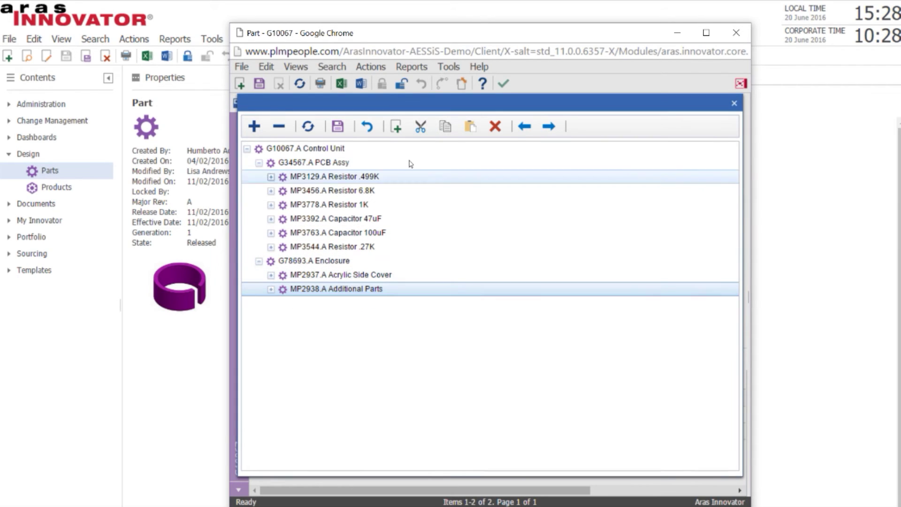
left_click(472, 131)
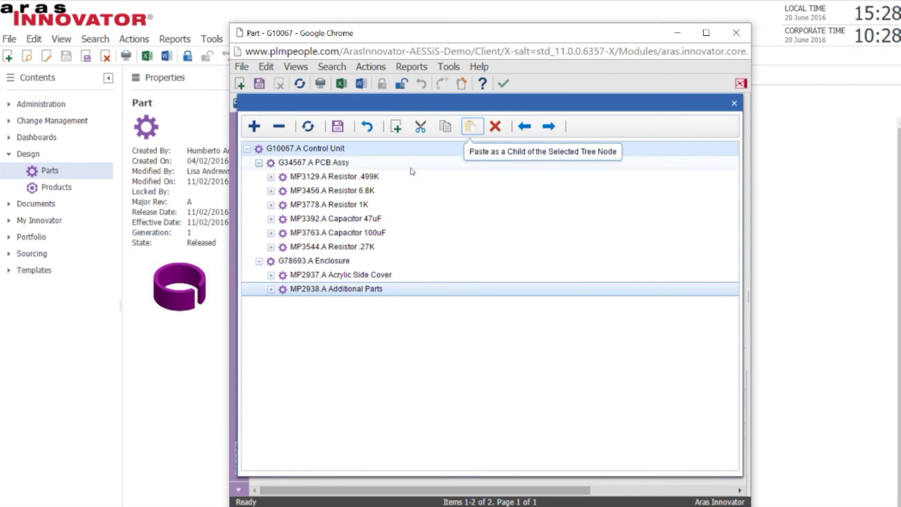
Step: Move Acrylic Side Cover MP2937 into Additional Parts and expand it to show both covers
left_click(355, 277)
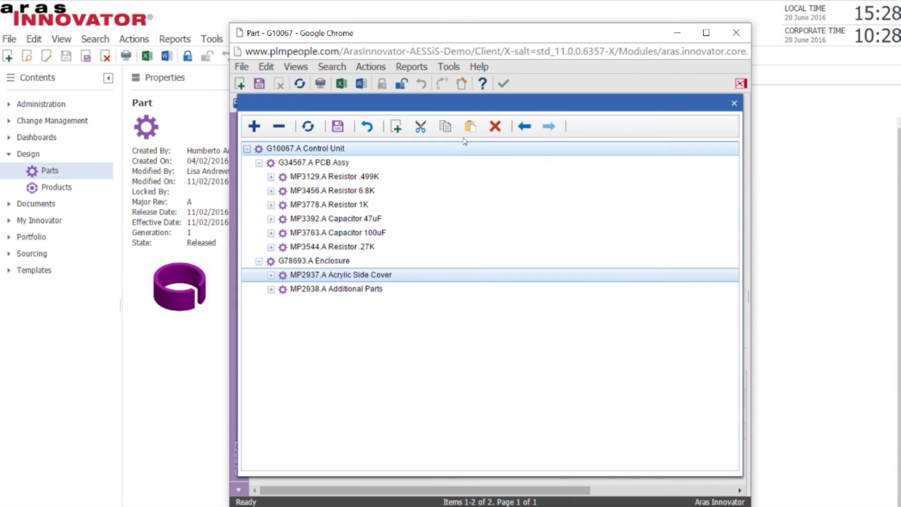
left_click(421, 126)
left_click(353, 276)
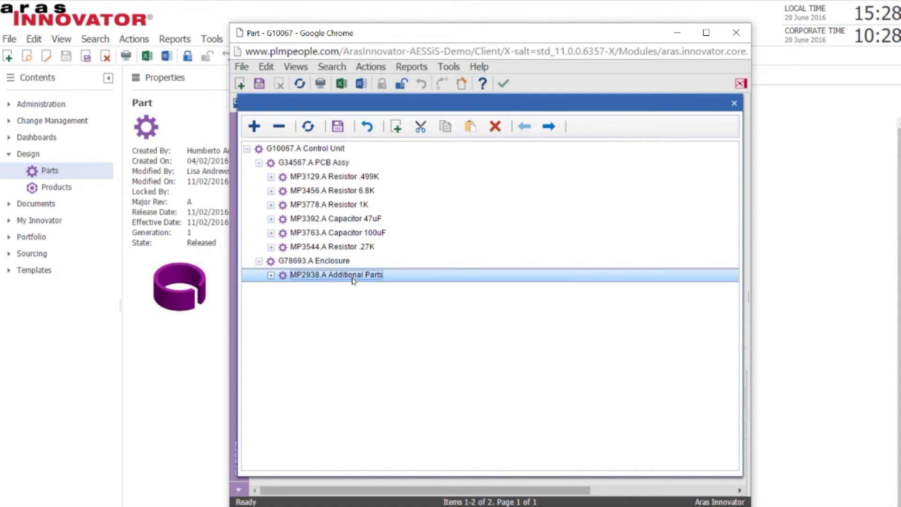
left_click(471, 129)
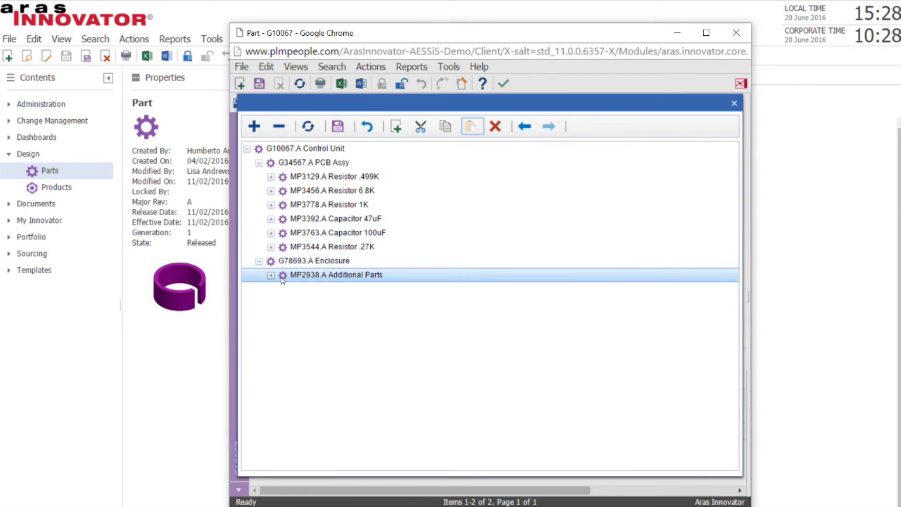
left_click(271, 275)
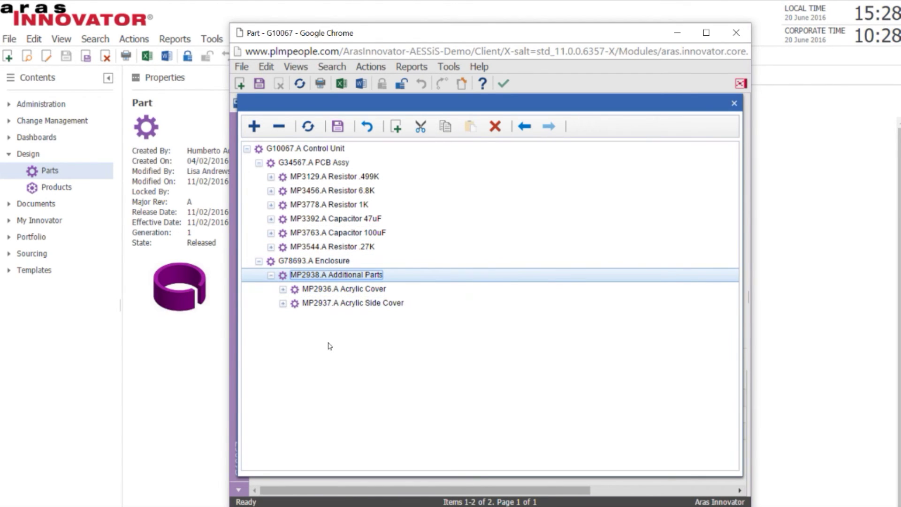
left_click(336, 291)
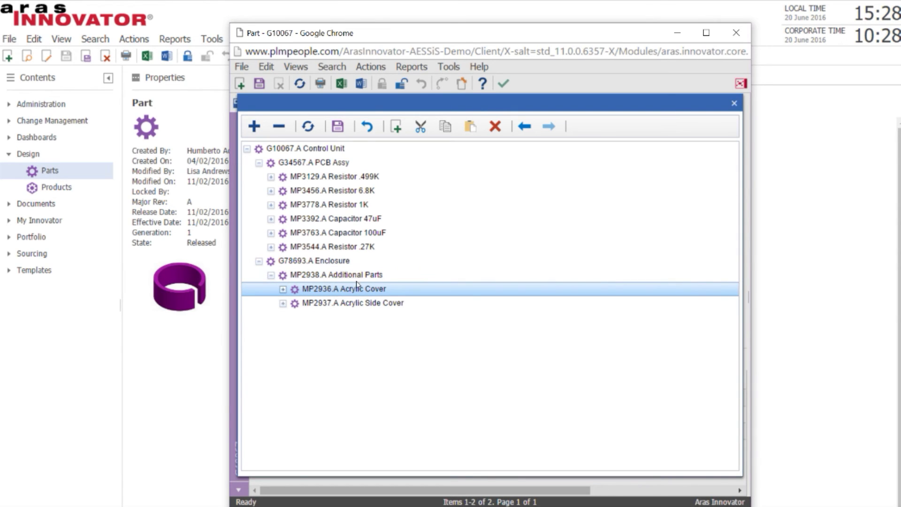
Step: Outdent Acrylic Cover to Enclosure, paste a copy inside Additional Parts, and save all changes
left_click(525, 127)
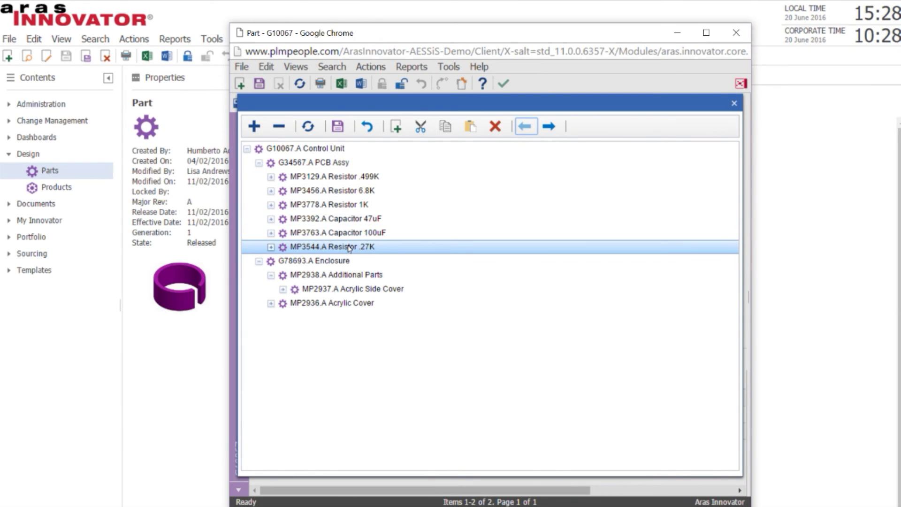
left_click(353, 305)
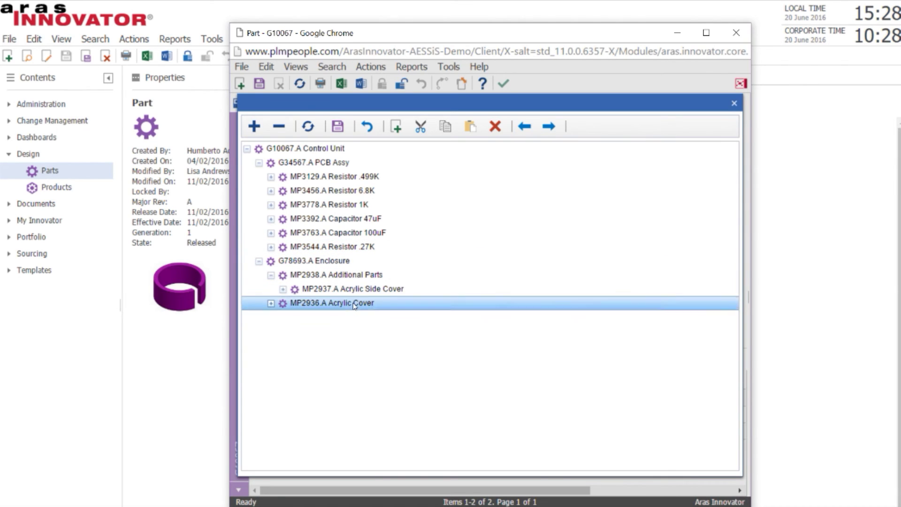
left_click(448, 128)
left_click(338, 277)
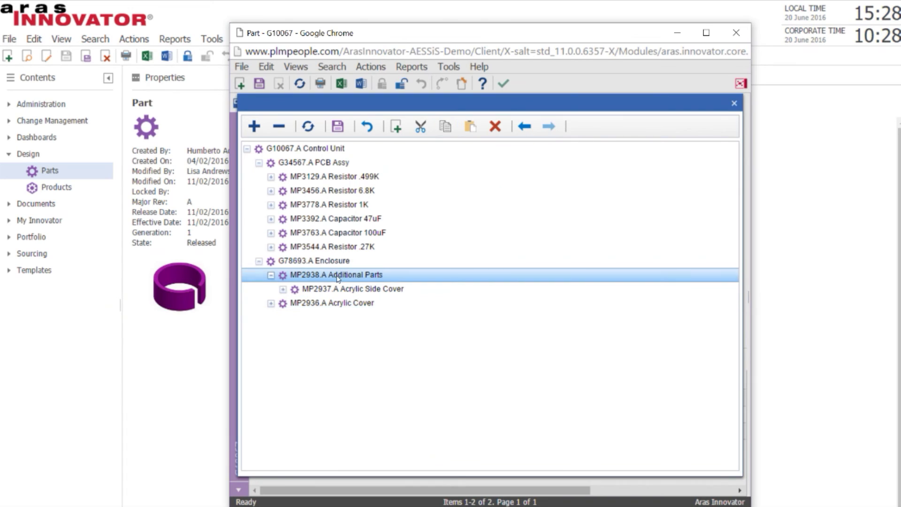
left_click(473, 128)
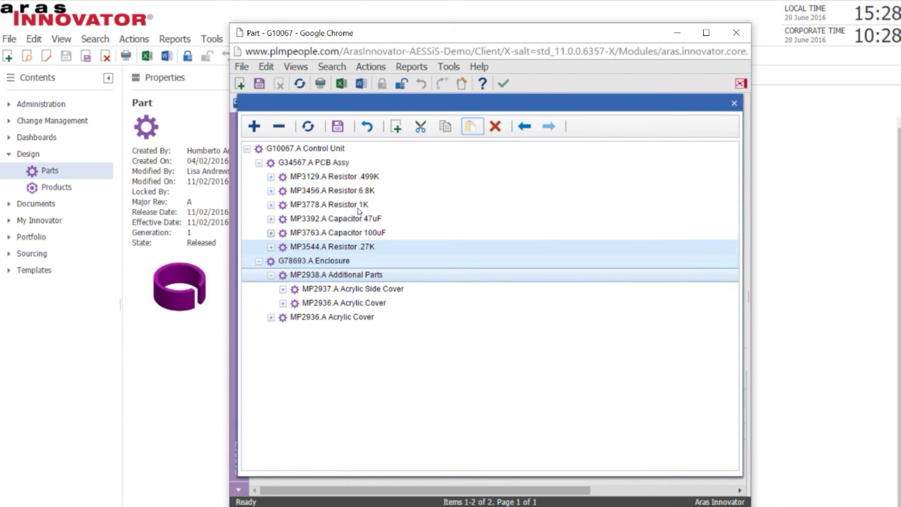
left_click(338, 128)
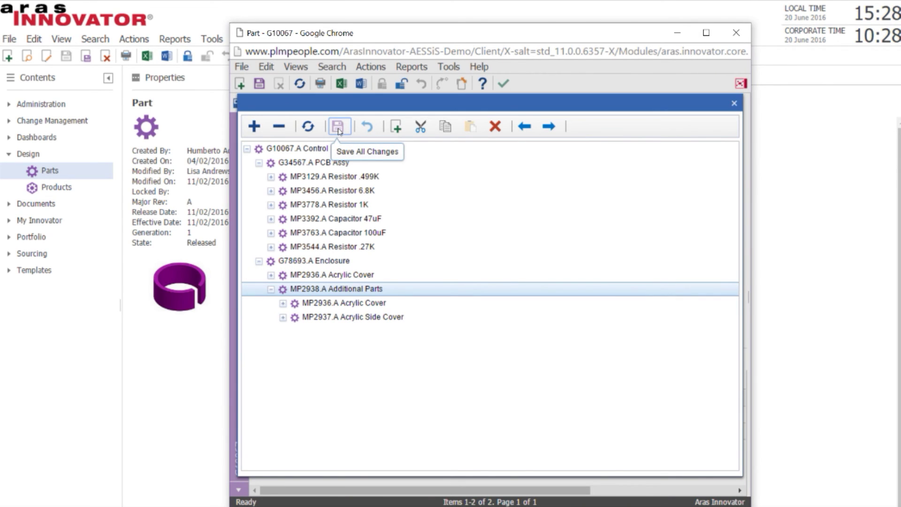
left_click(735, 104)
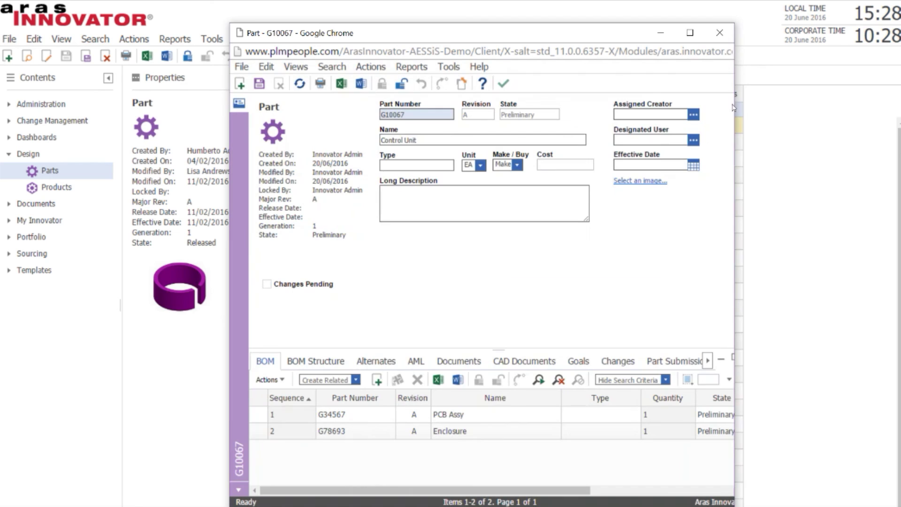
Step: Refresh Control Unit, view its fully expanded BOM Structure tree, then close the part window
left_click(299, 84)
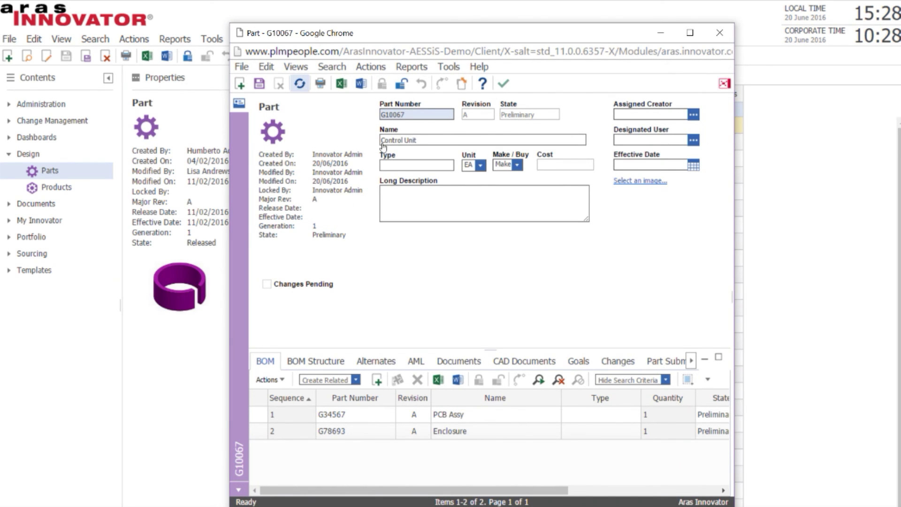
left_click(319, 359)
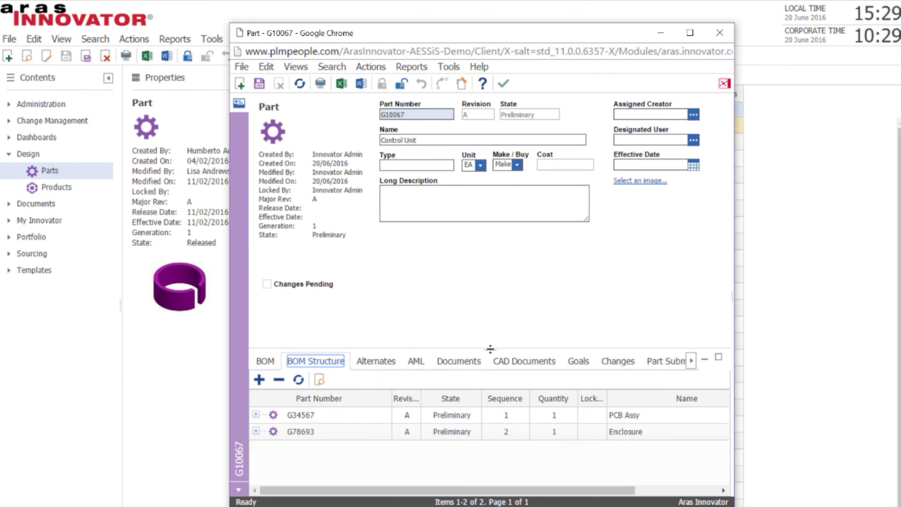
left_click_drag(491, 350, 483, 235)
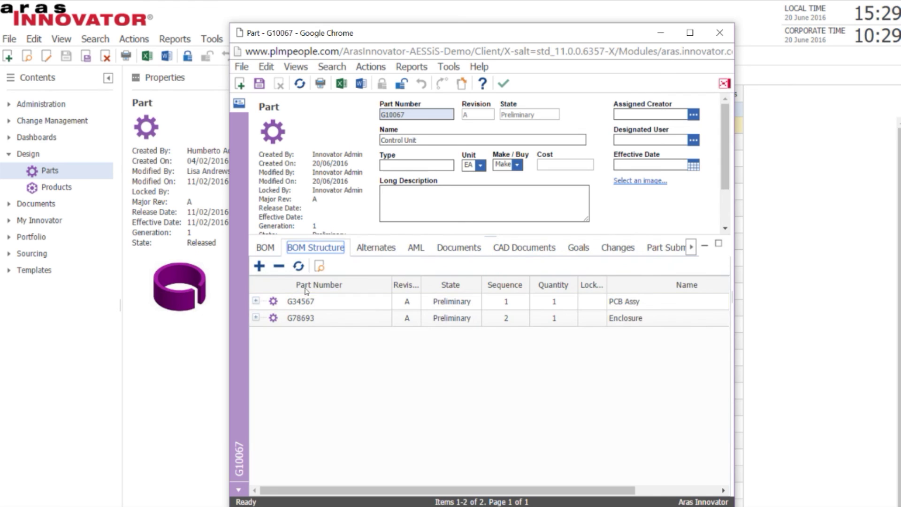
left_click(259, 265)
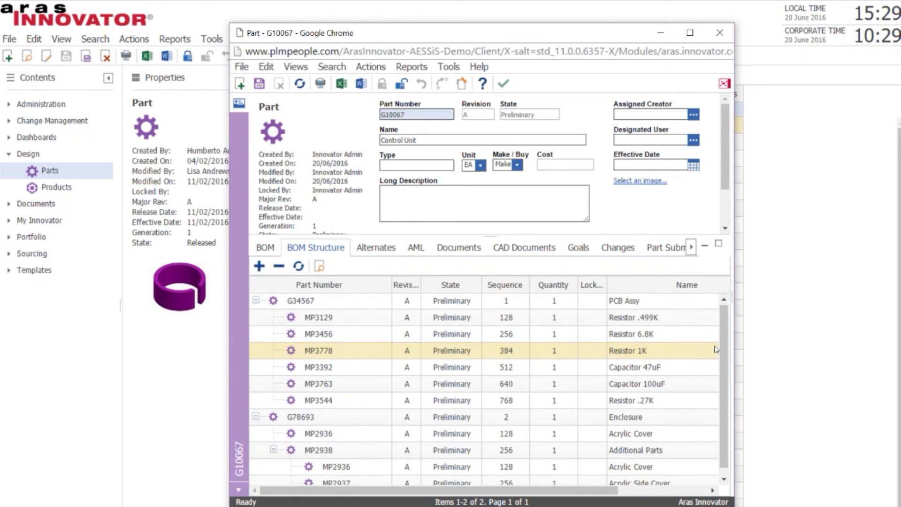
left_click_drag(724, 361, 724, 368)
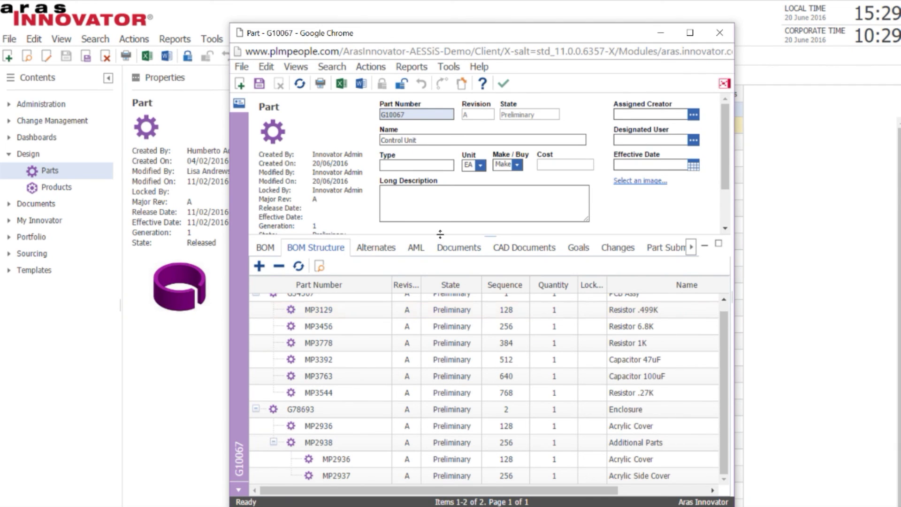
left_click(711, 36)
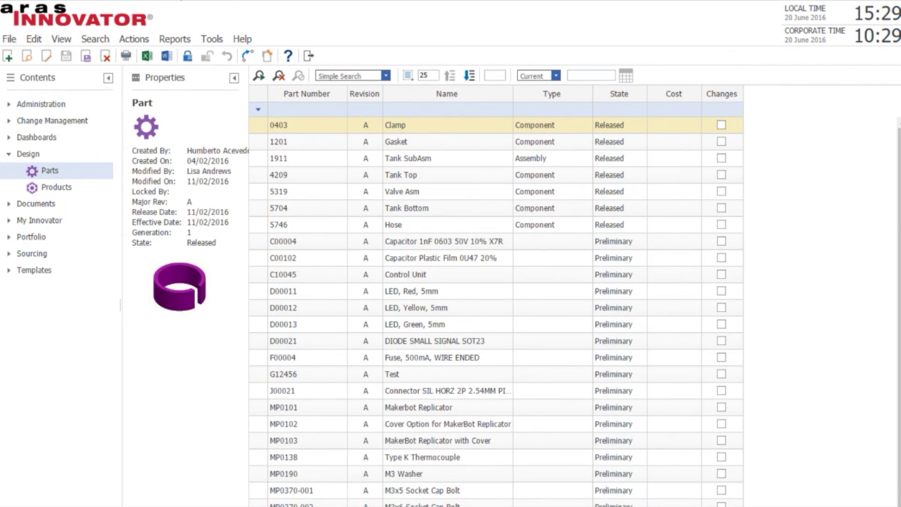